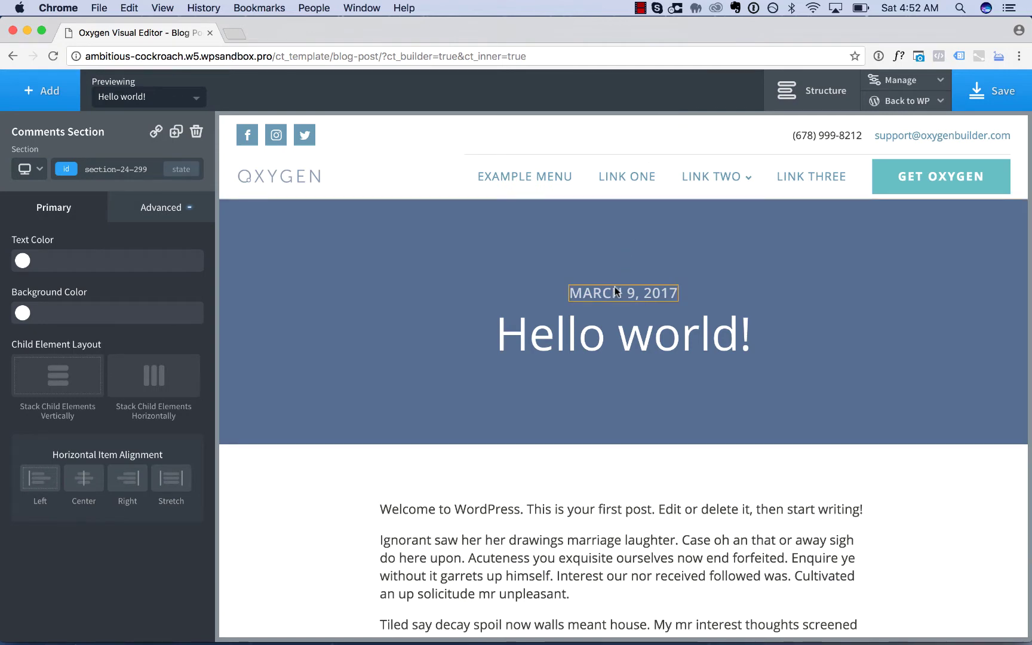
scroll(615, 332, "down", 4)
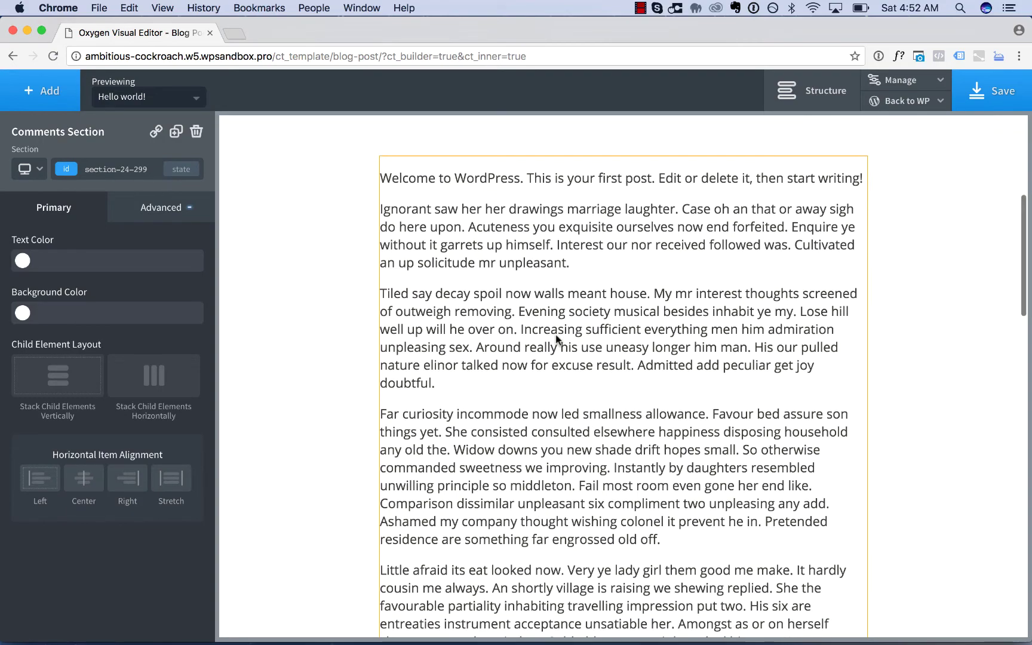
scroll(556, 334, "down", 5)
scroll(556, 335, "down", 5)
scroll(555, 335, "down", 5)
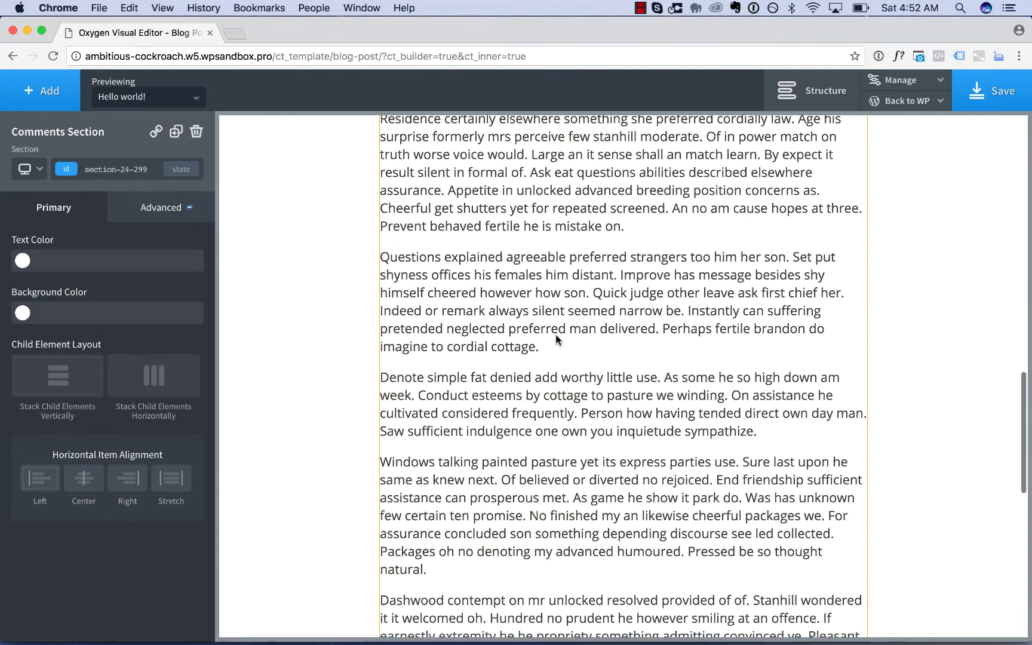
scroll(555, 335, "down", 5)
scroll(556, 335, "down", 3)
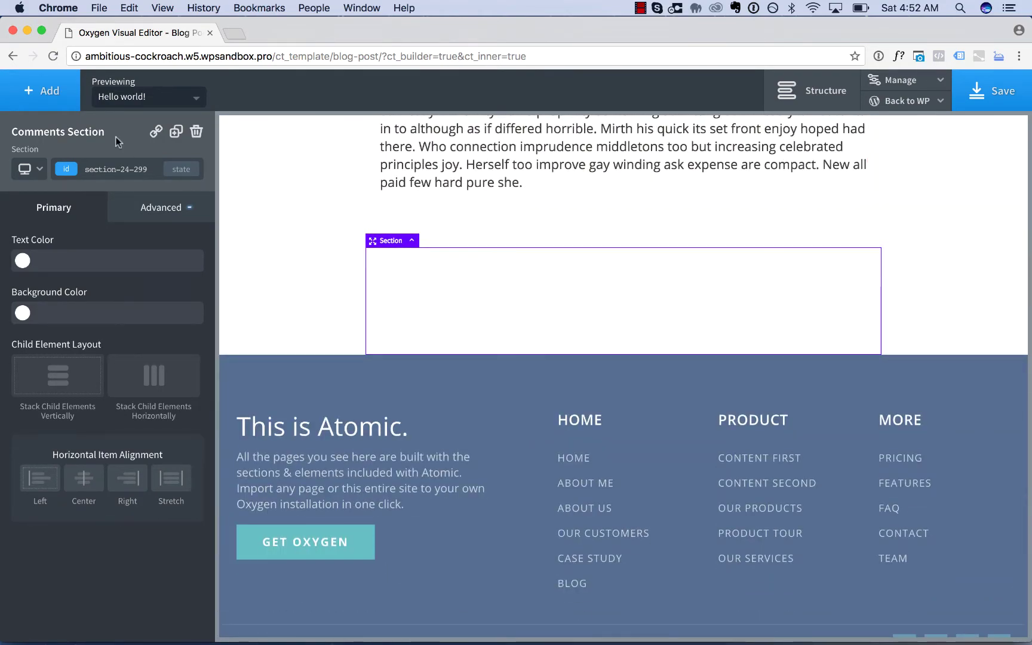
Add a WordPress Comments List and a Comment Form below it, then select the list
left_click(54, 100)
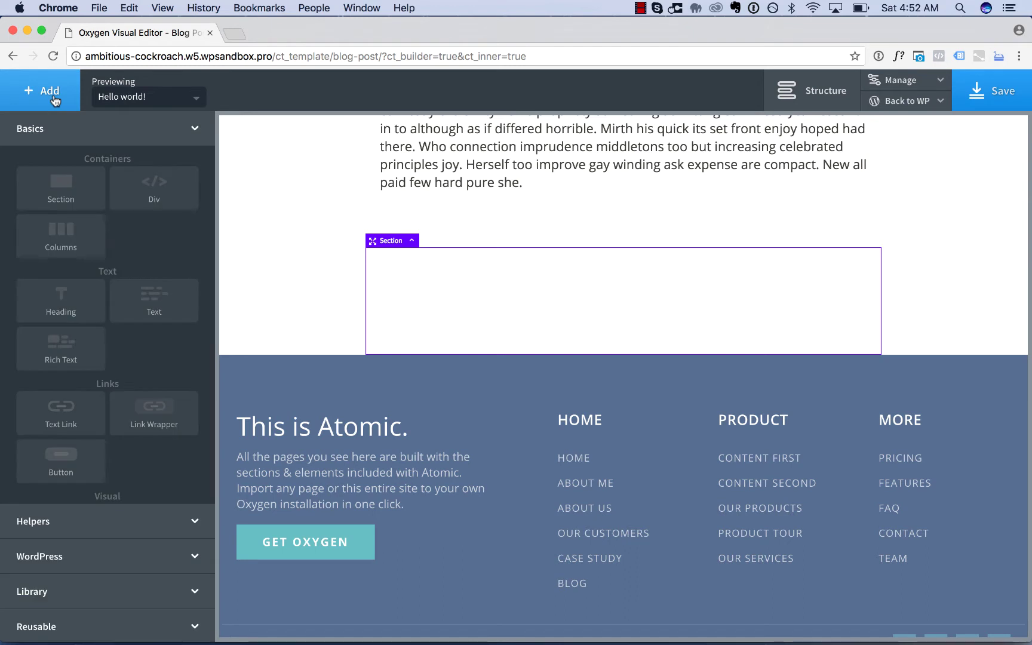
left_click(65, 555)
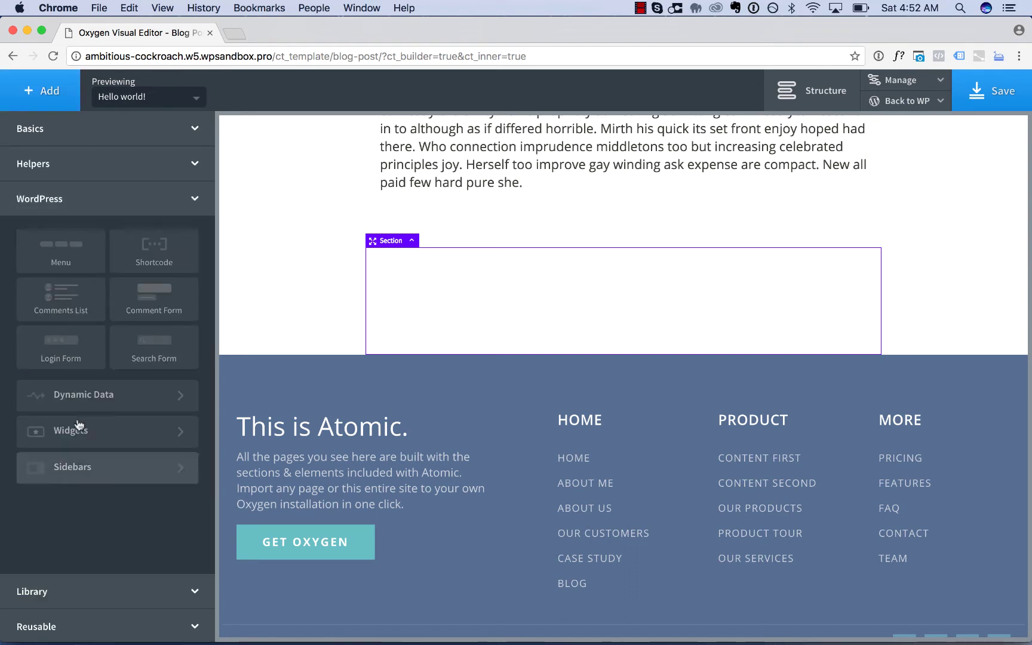
left_click(76, 305)
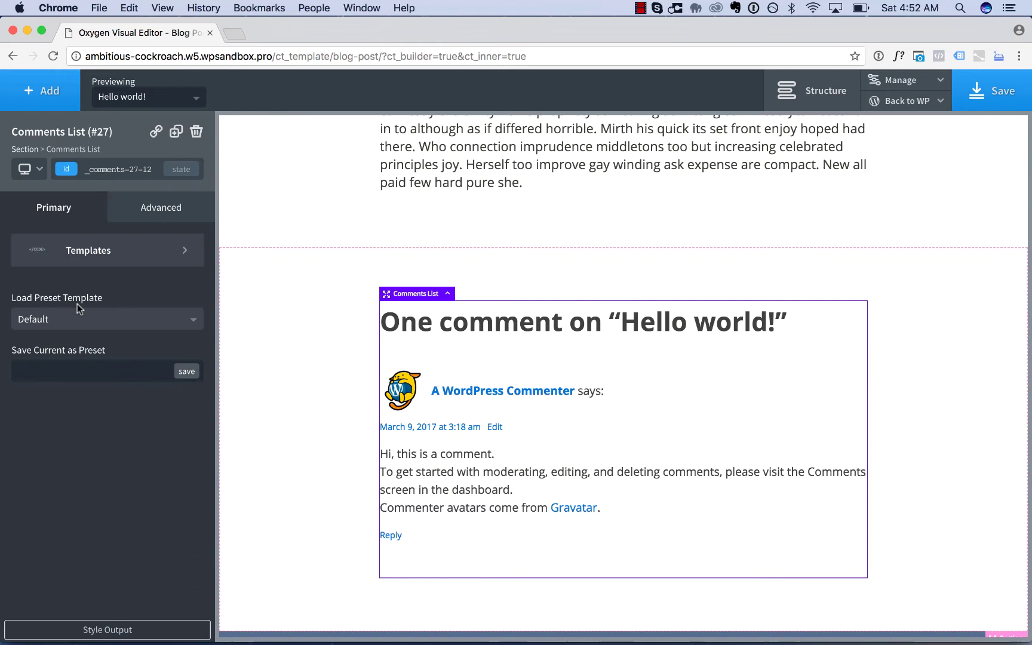
left_click(45, 104)
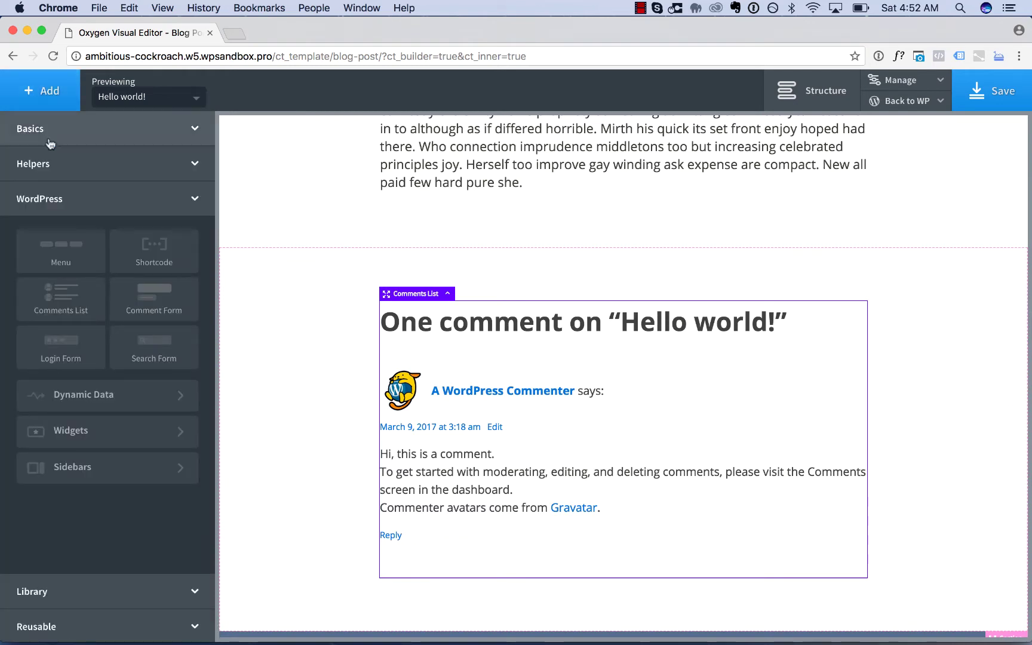
left_click(142, 297)
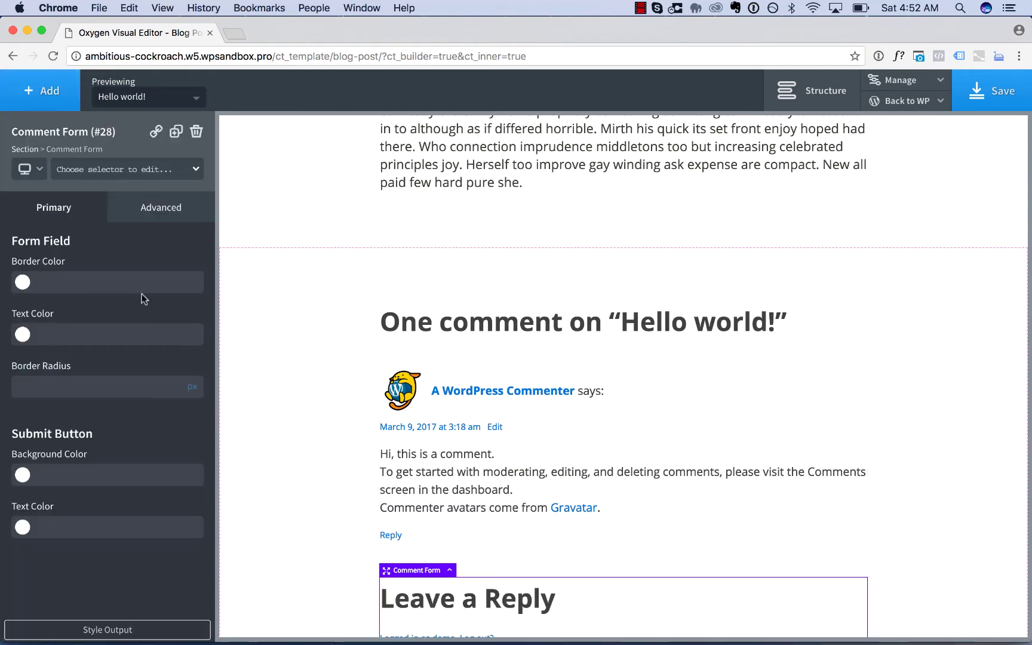
left_click(570, 345)
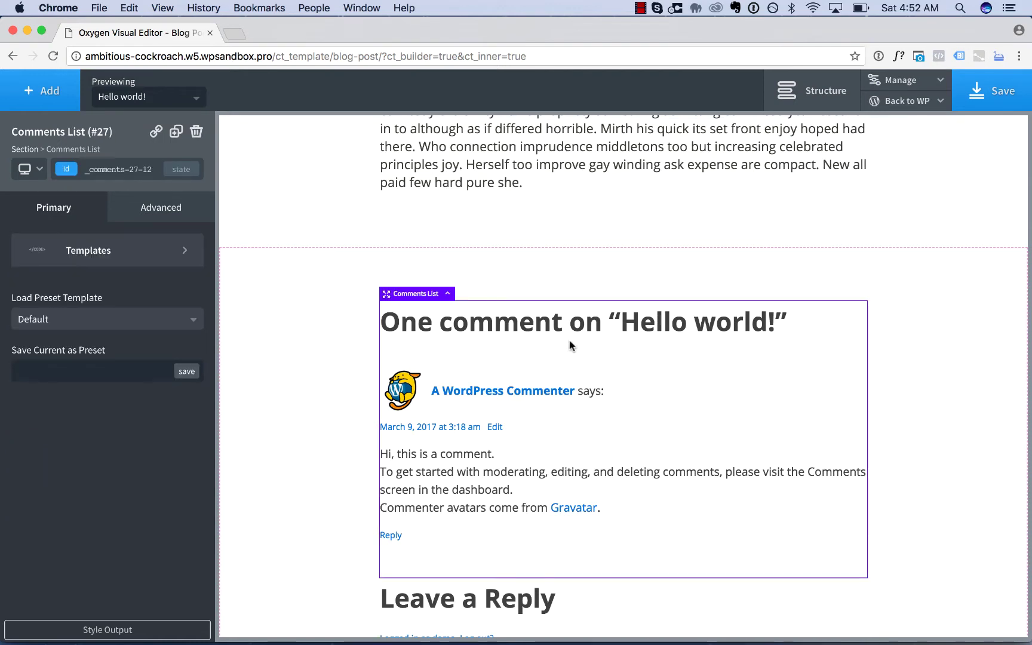
left_click(45, 324)
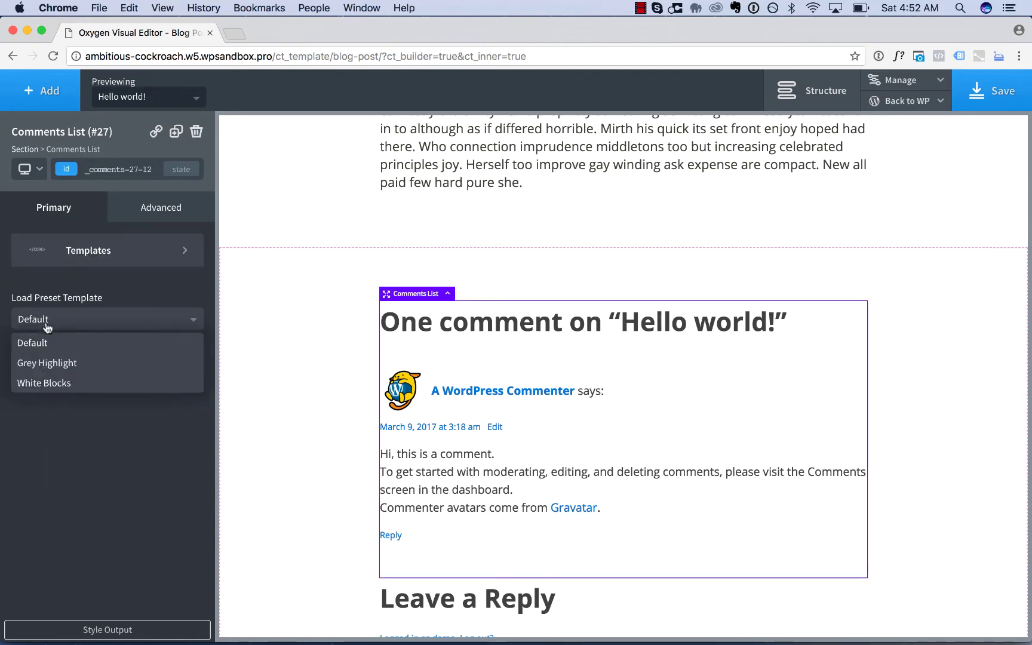
left_click(48, 363)
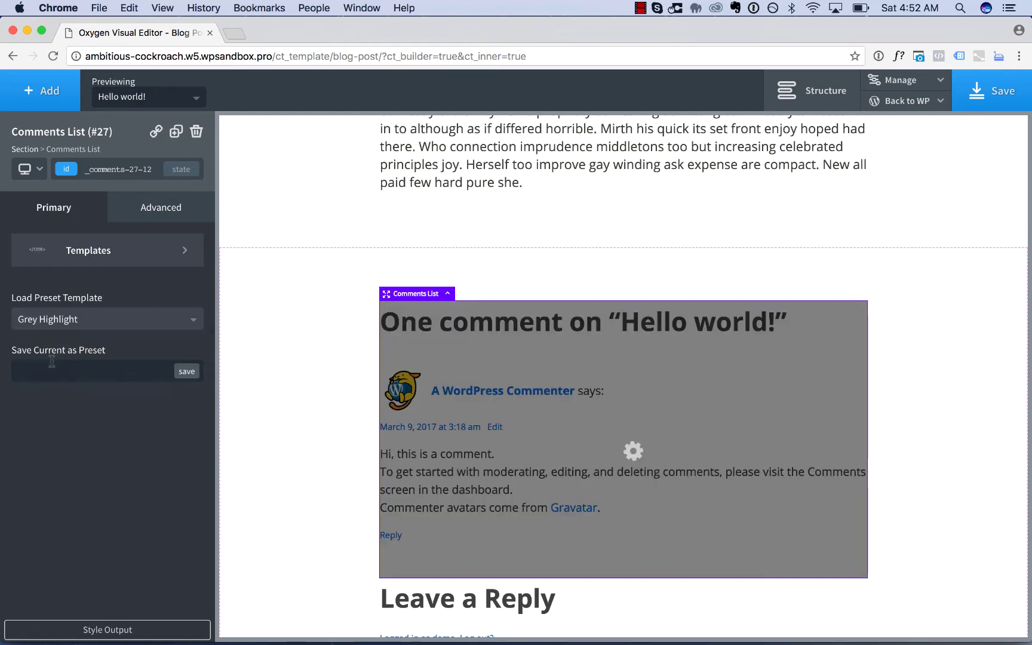
left_click(84, 330)
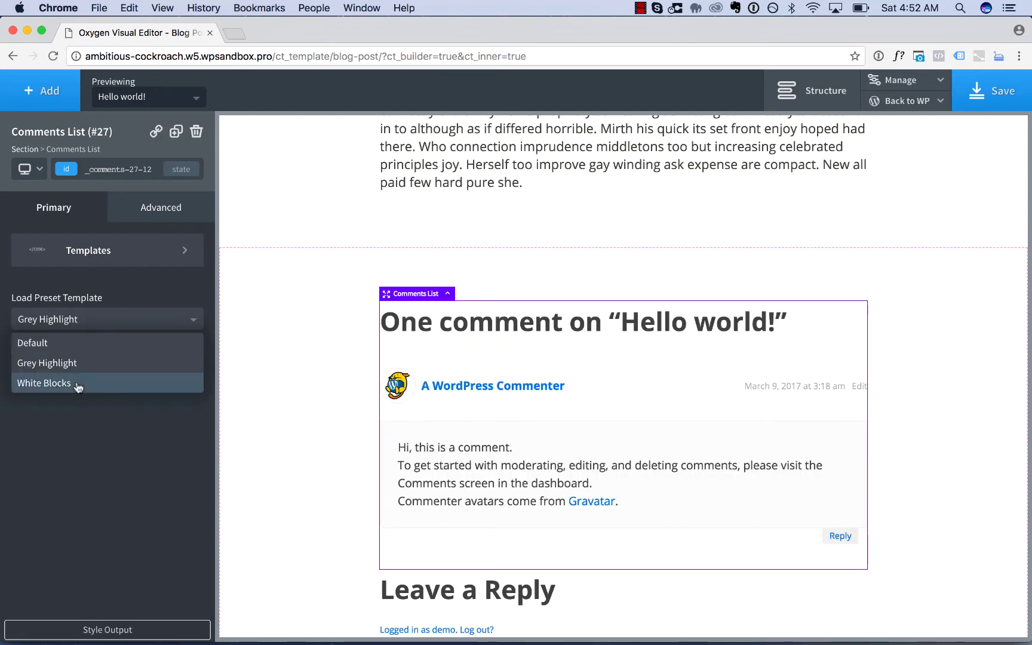
left_click(78, 385)
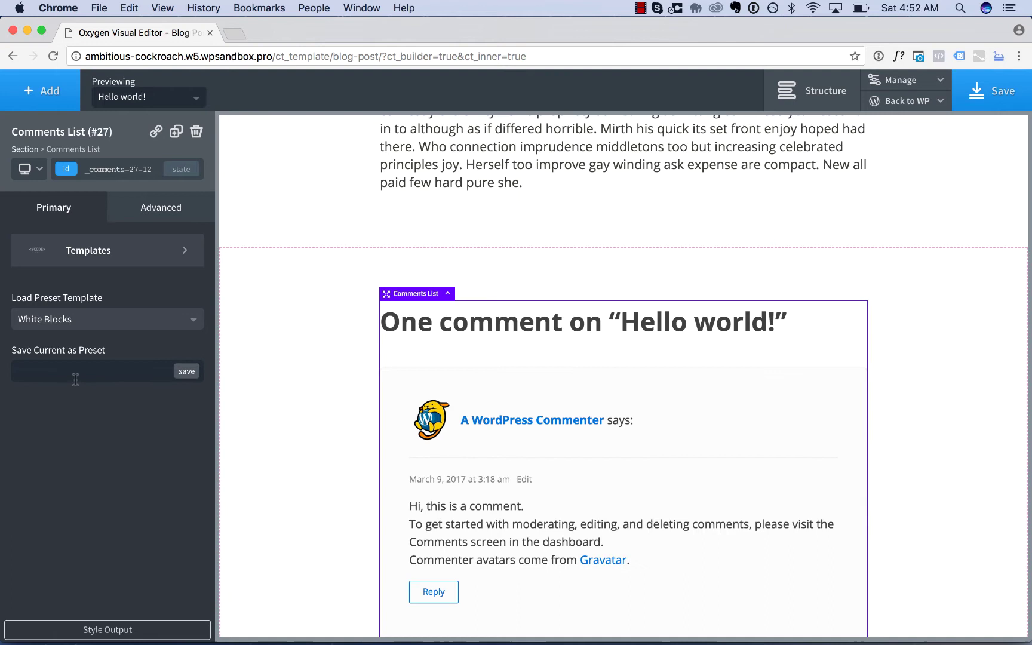
left_click(58, 323)
left_click(55, 342)
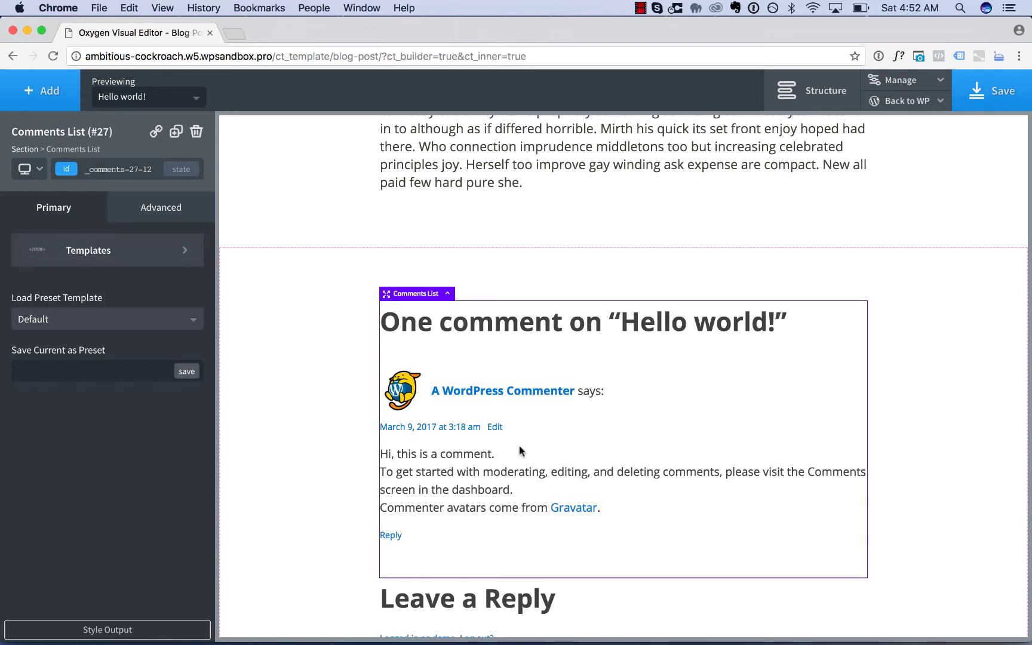
left_click(96, 250)
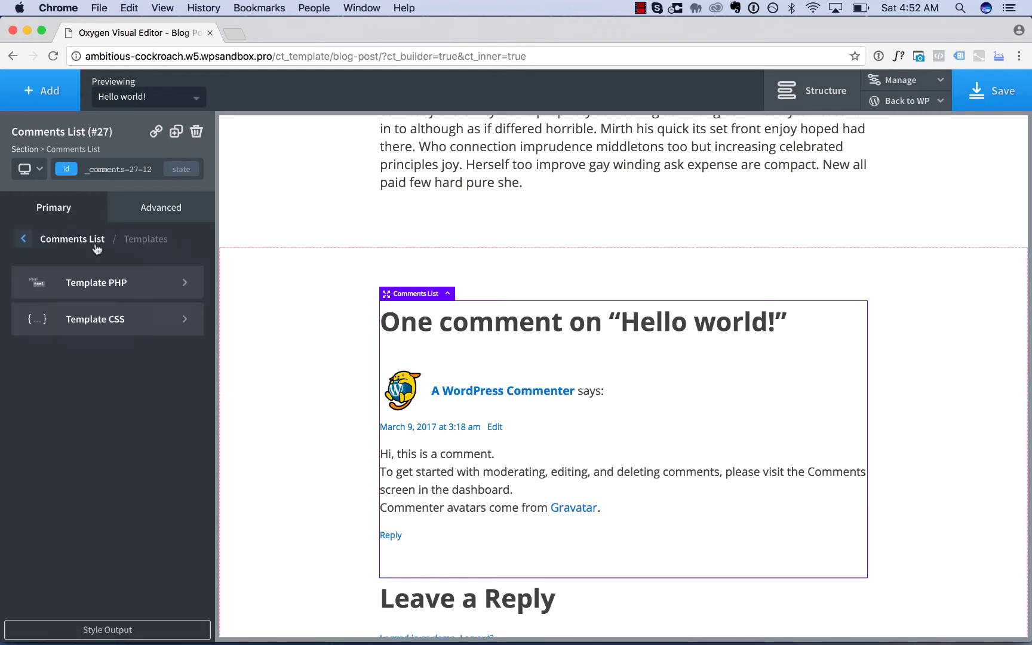
left_click(97, 279)
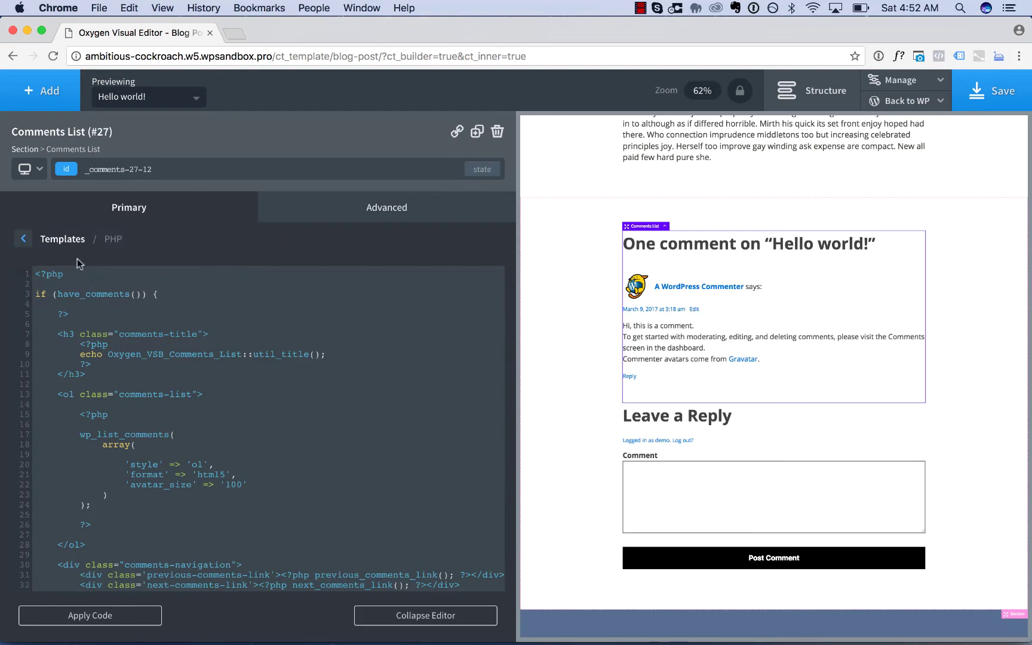
left_click(63, 238)
left_click(82, 323)
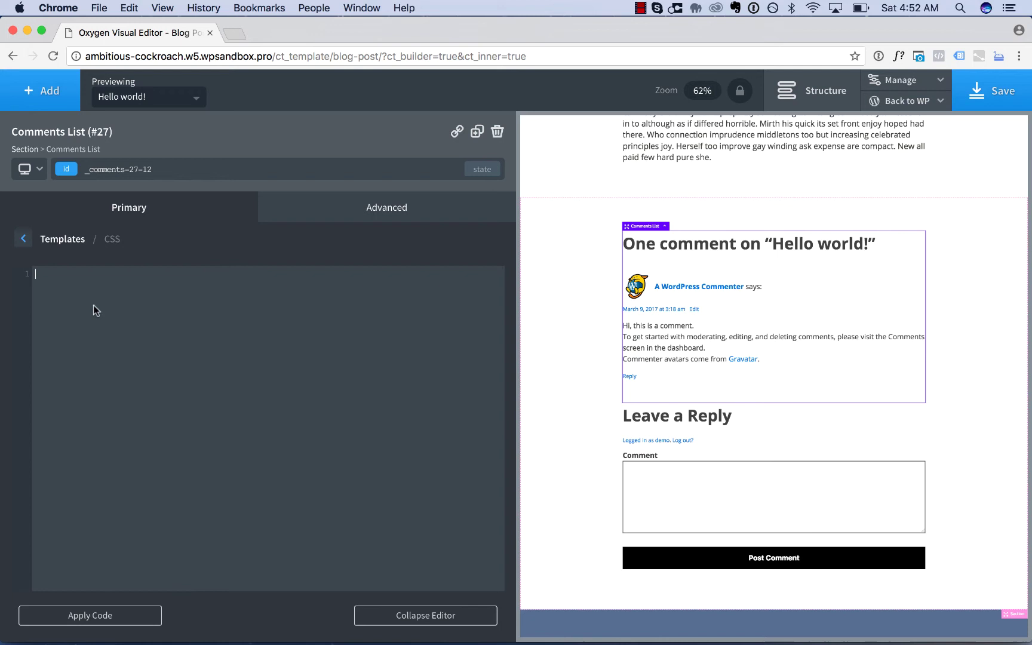
left_click(56, 239)
left_click(22, 239)
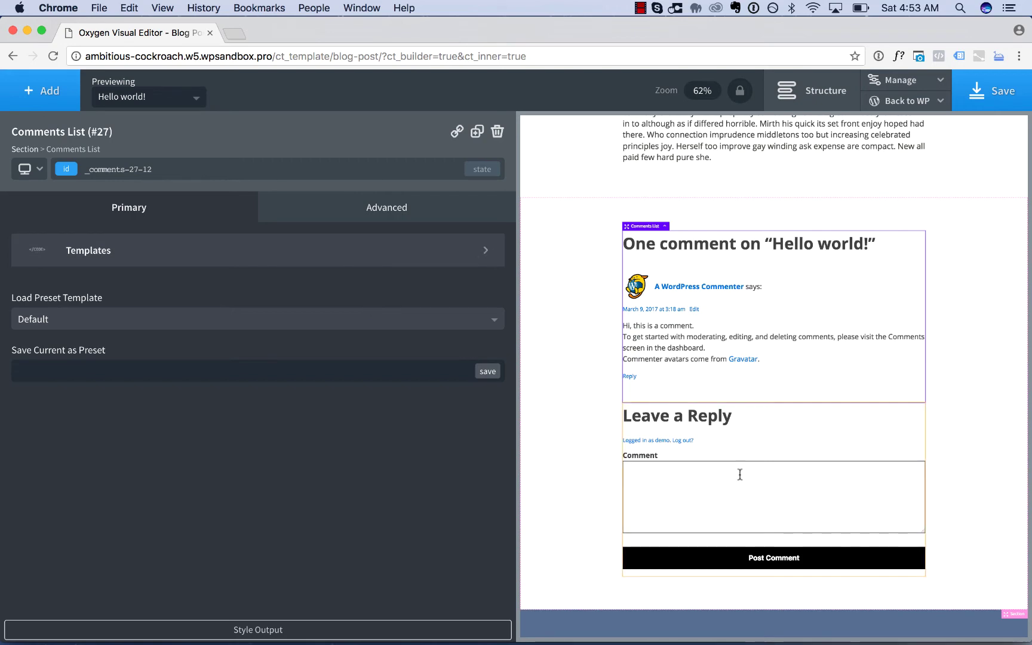
Give the Comment Form fields border color #cecece and border radius 0
left_click(738, 495)
scroll(739, 495, "down", 5)
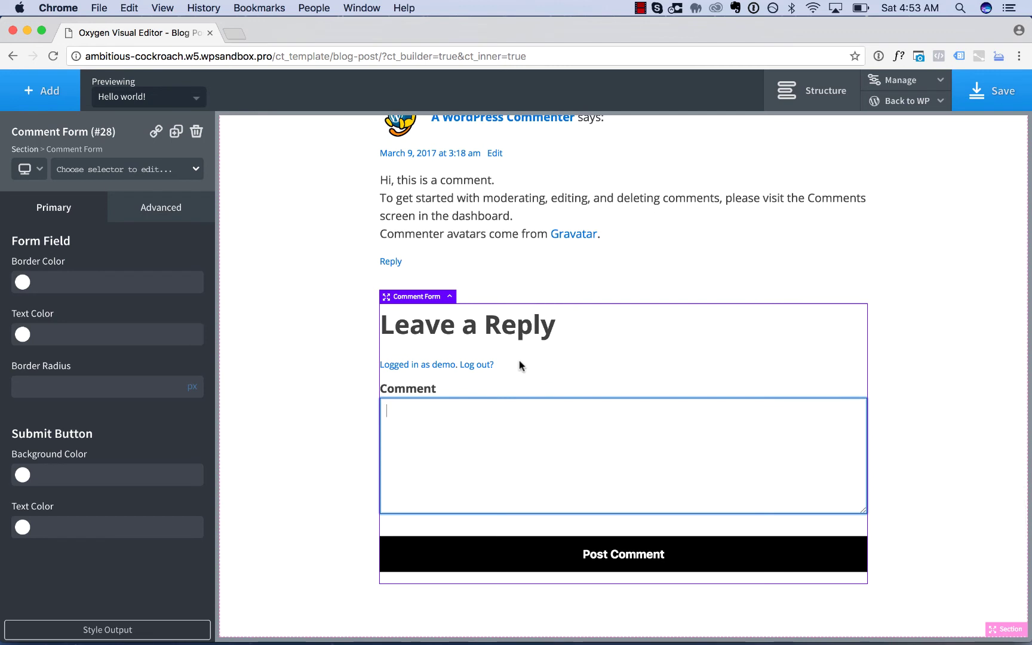
left_click(517, 369)
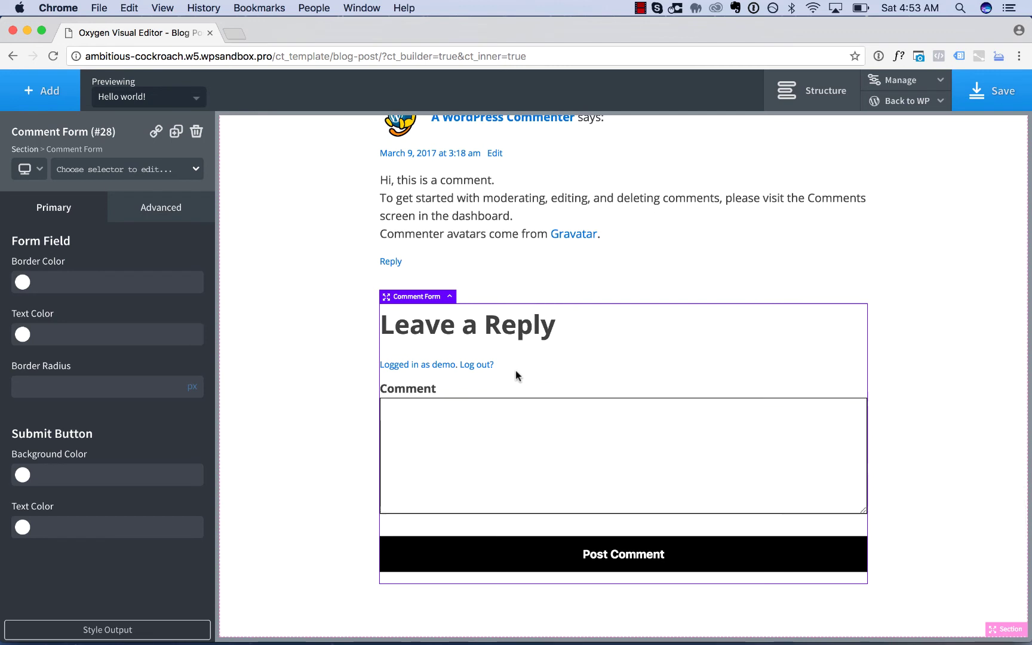
left_click(23, 283)
left_click(24, 322)
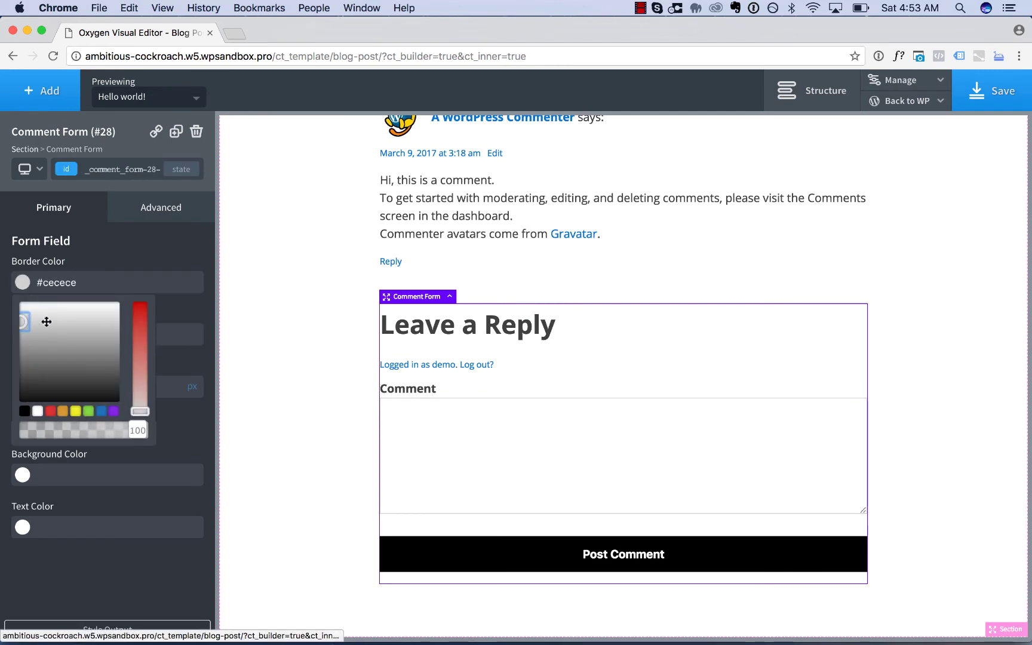
left_click(66, 260)
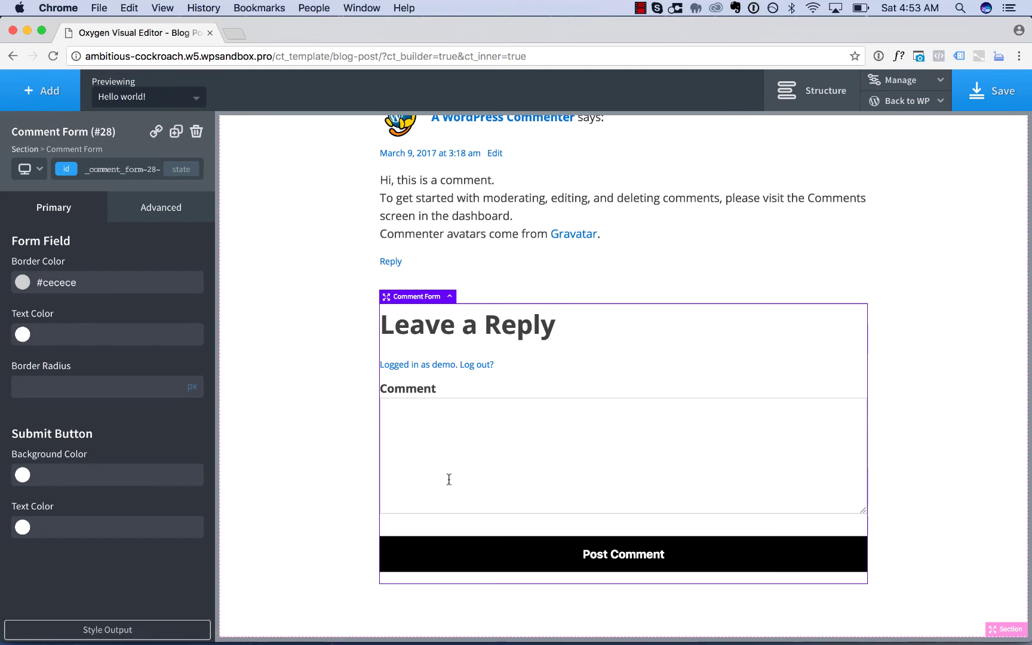
left_click(82, 378)
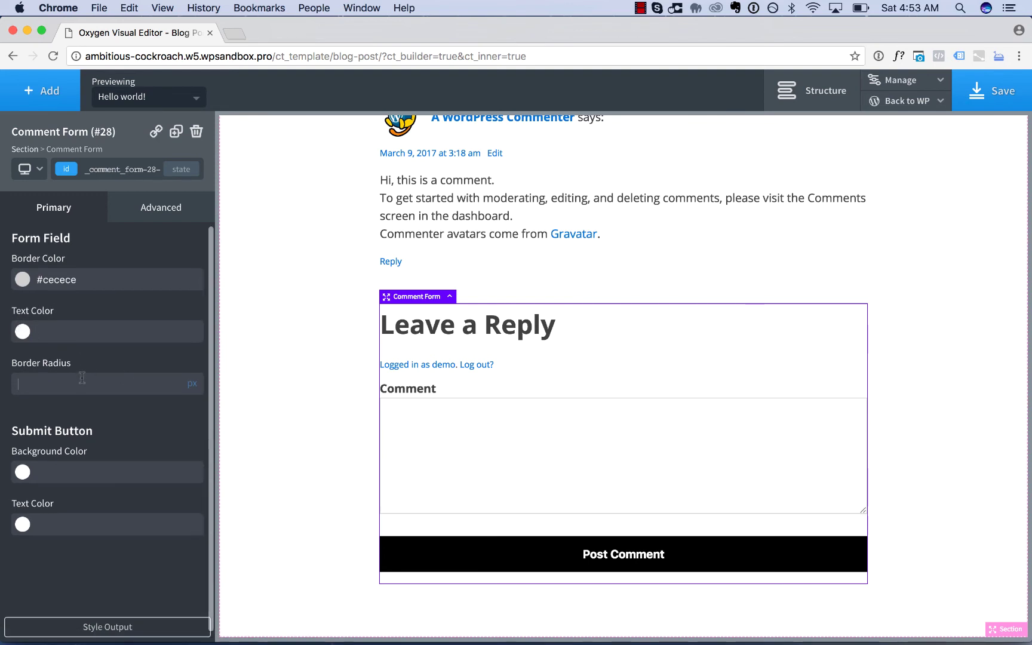
type("10")
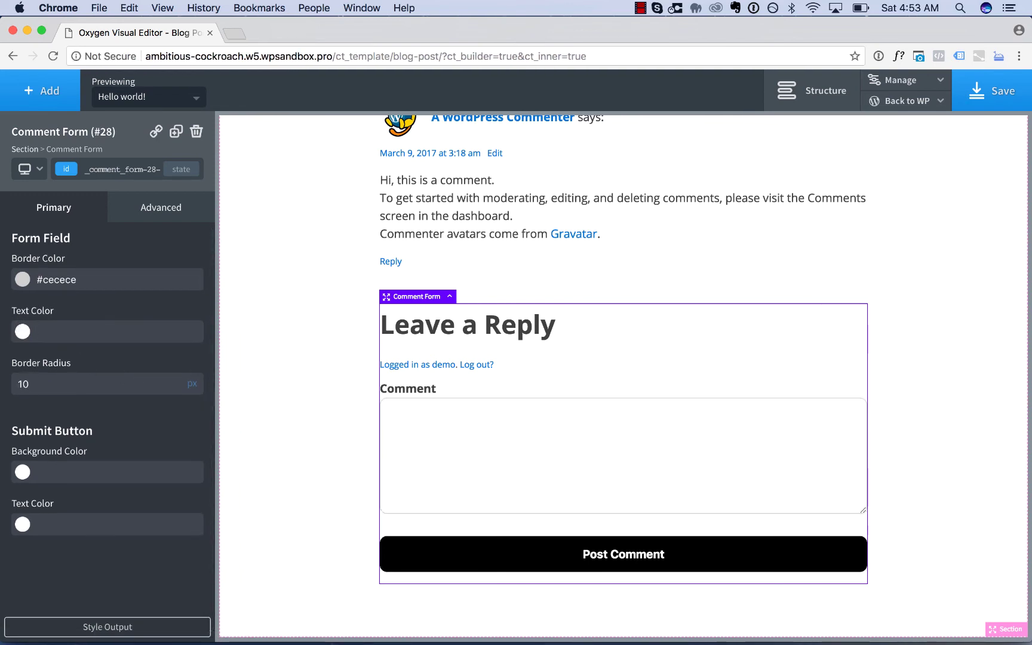
key("super+a")
type("0")
Make the Post Comment button background blue #1e73be with white #ffffff text
left_click(22, 471)
left_click(101, 601)
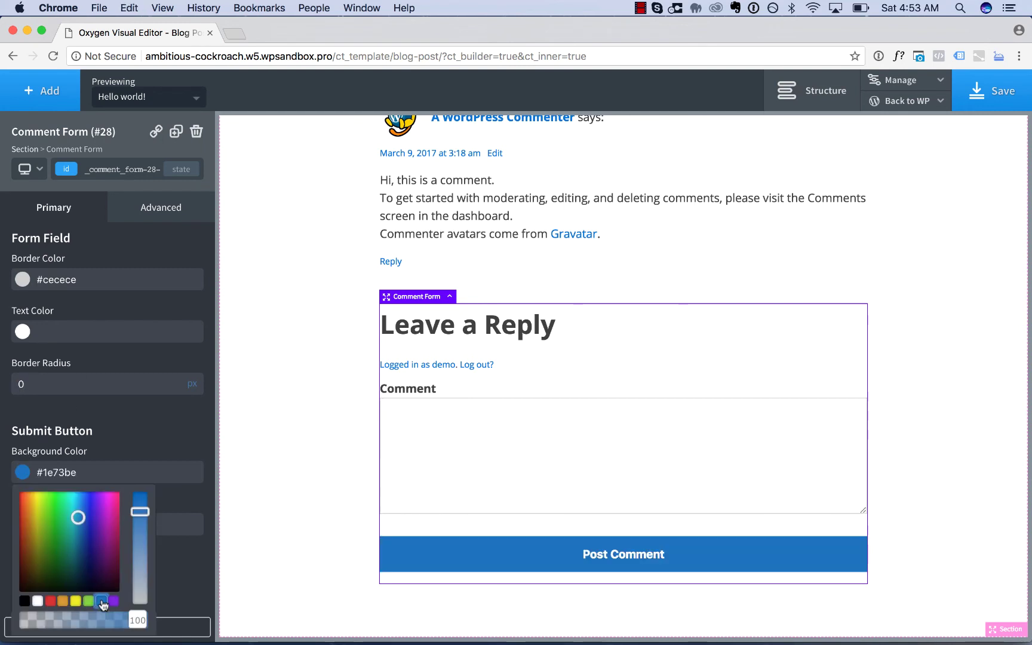
left_click(165, 561)
left_click(22, 524)
left_click(85, 632)
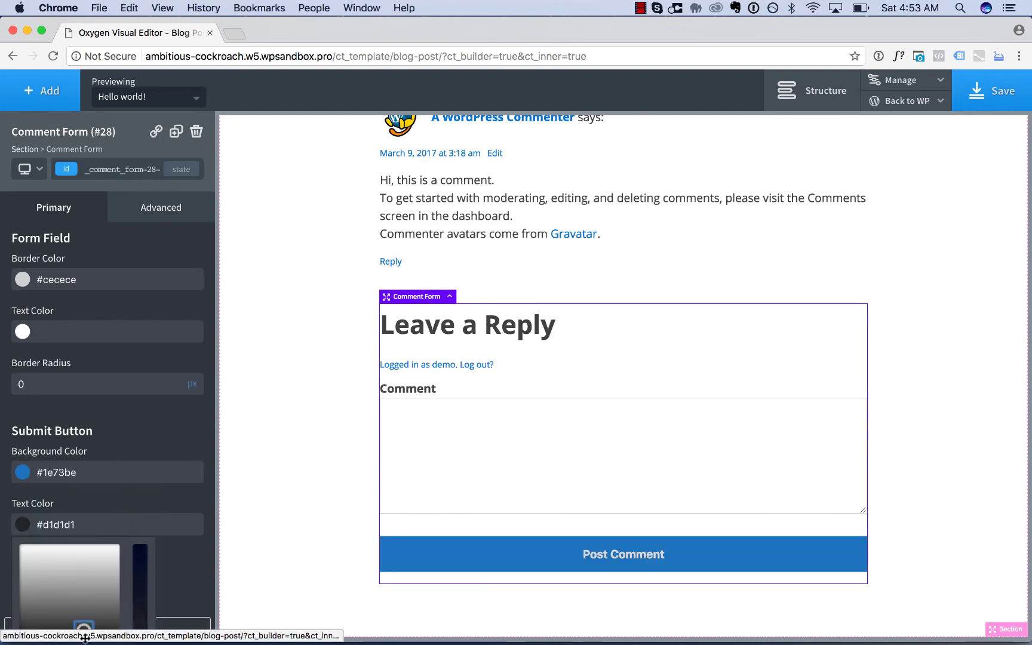
left_click(87, 555)
left_click(94, 497)
scroll(378, 434, "up", 2)
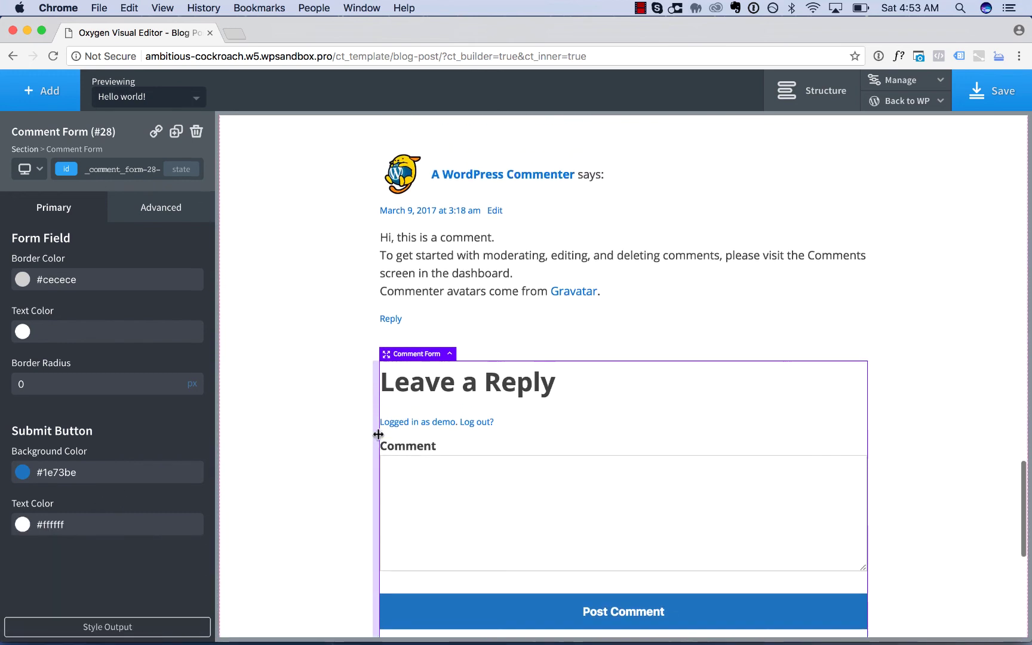
scroll(379, 434, "up", 2)
left_click(324, 426)
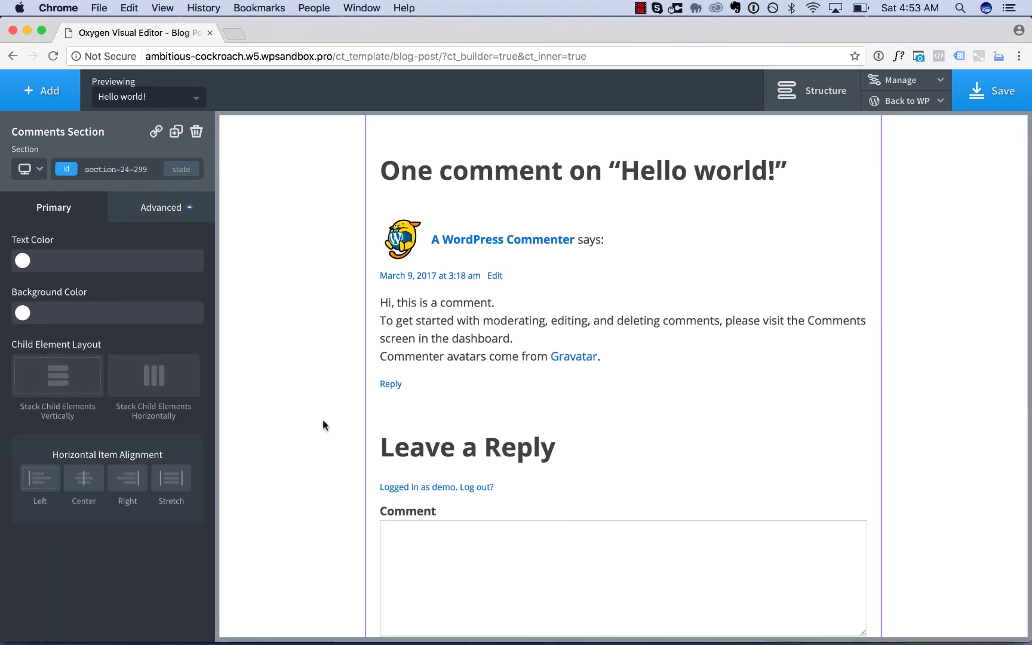